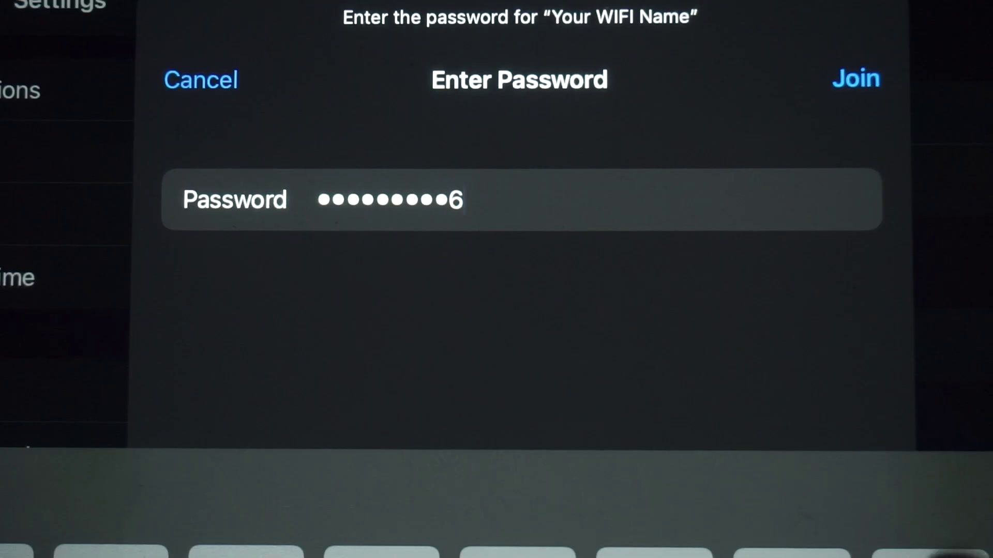
Join the iPad to the Your WIFI Name network with the entered password.
click(855, 79)
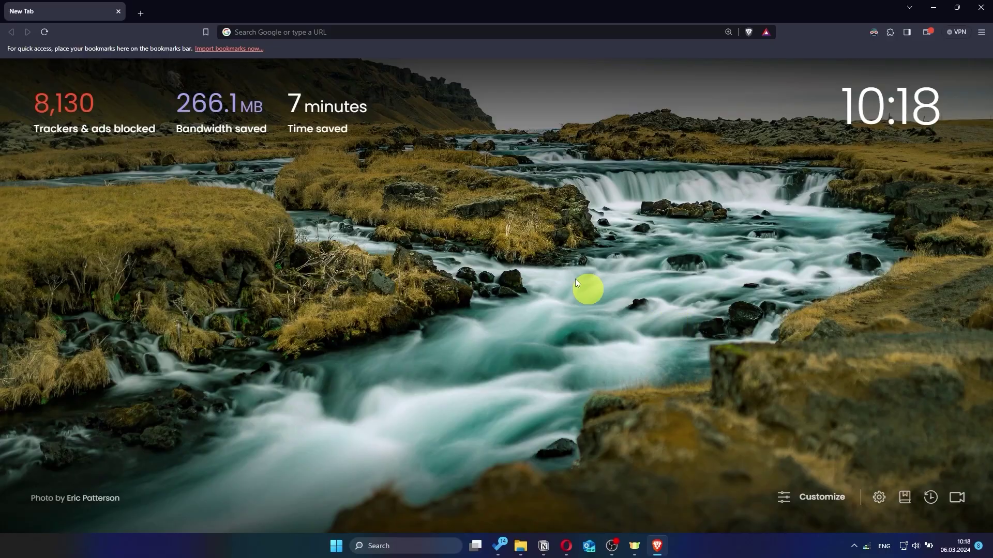
Go to asusrouter.com in Brave to reach the RT-AC1200 V2 sign-in page.
click(457, 36)
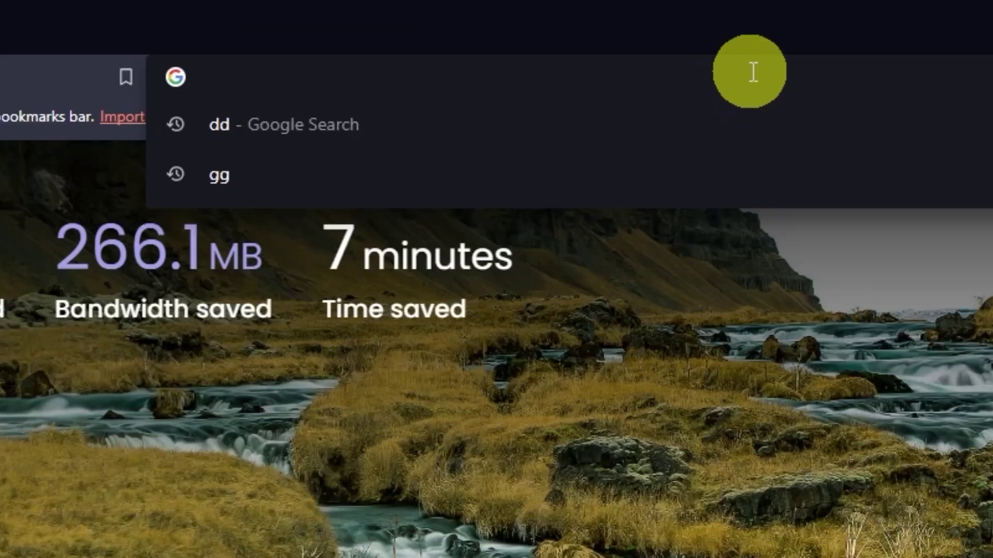
text(asus)
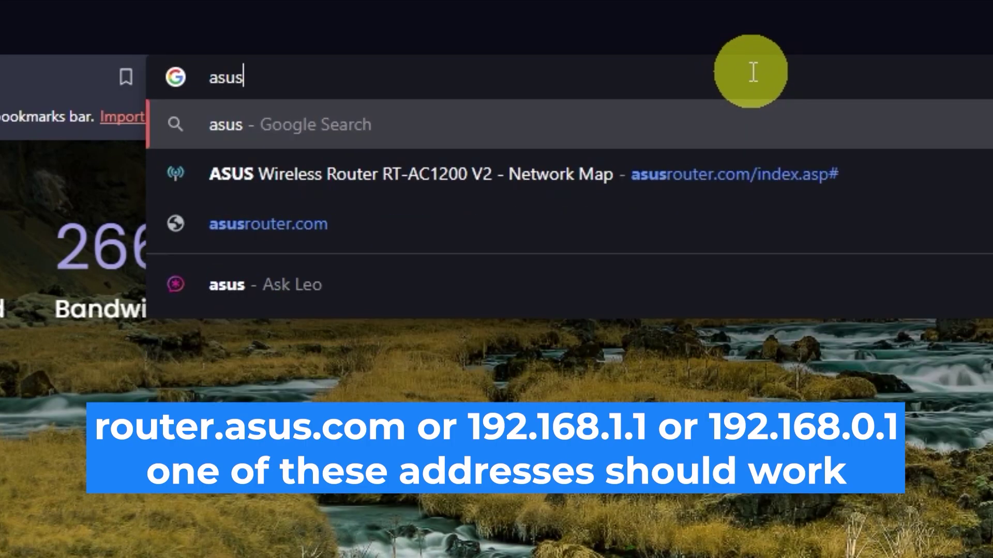
text(router)
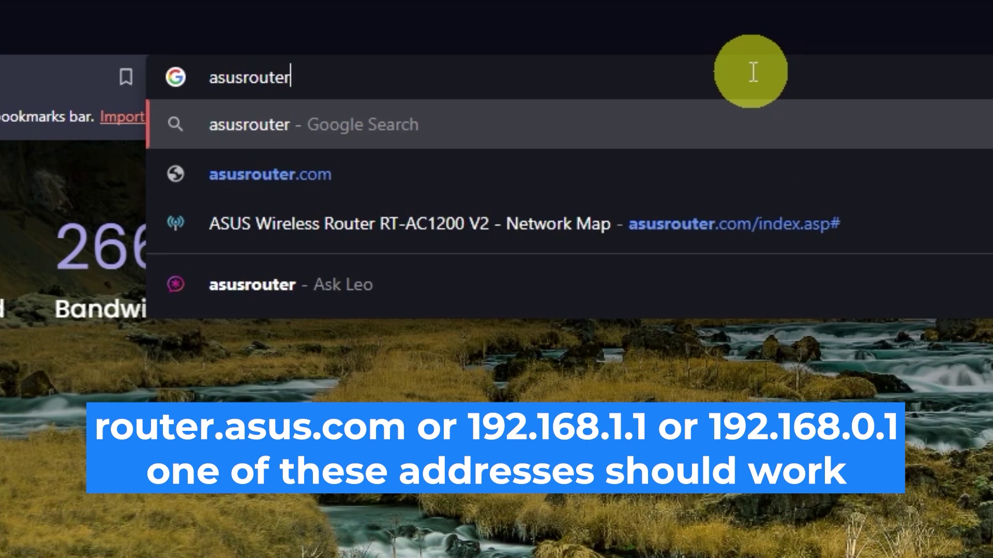
text(.com)
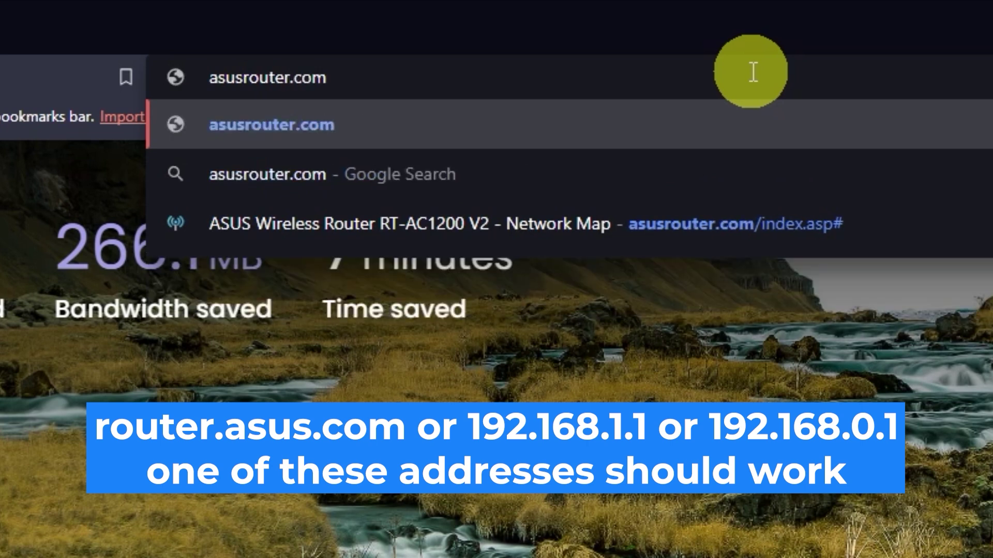
key(Return)
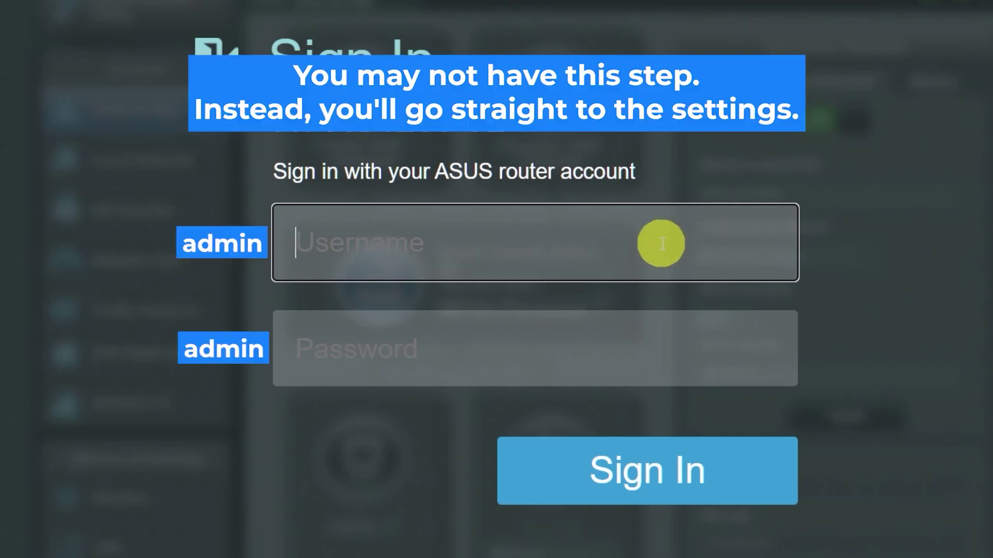
Sign in with the default admin credentials, retrying after the first attempt times out.
text(admin)
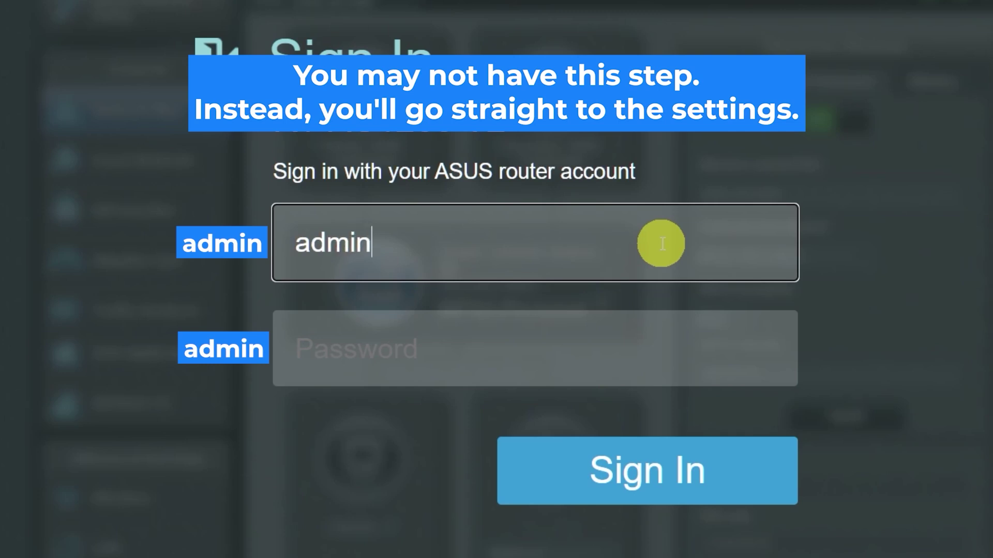
click(620, 353)
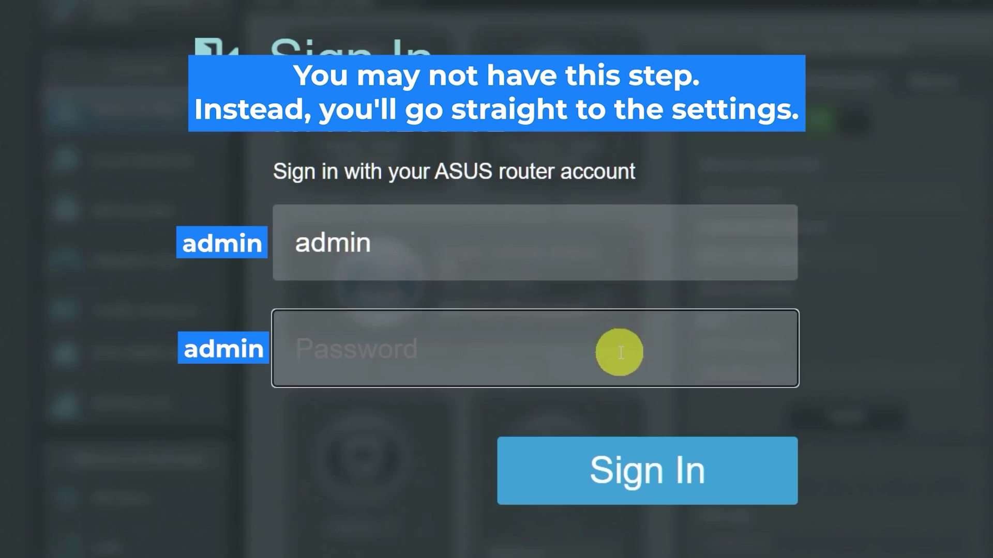
text(admin)
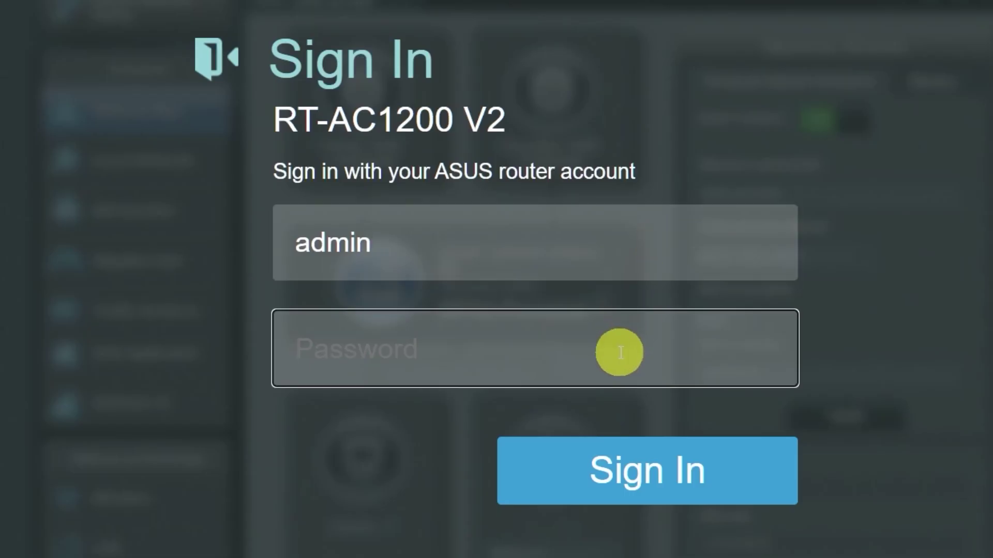
text(admin)
click(633, 468)
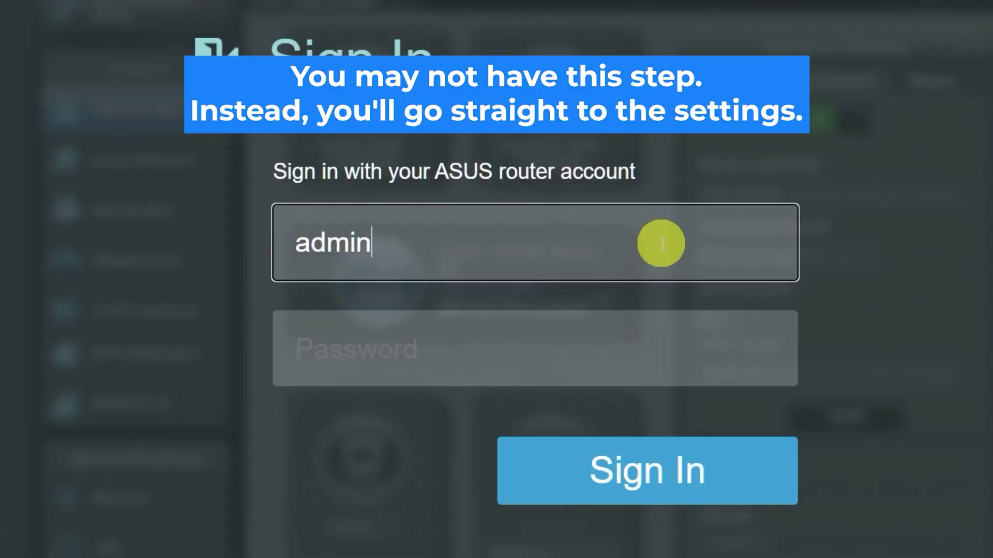
click(620, 352)
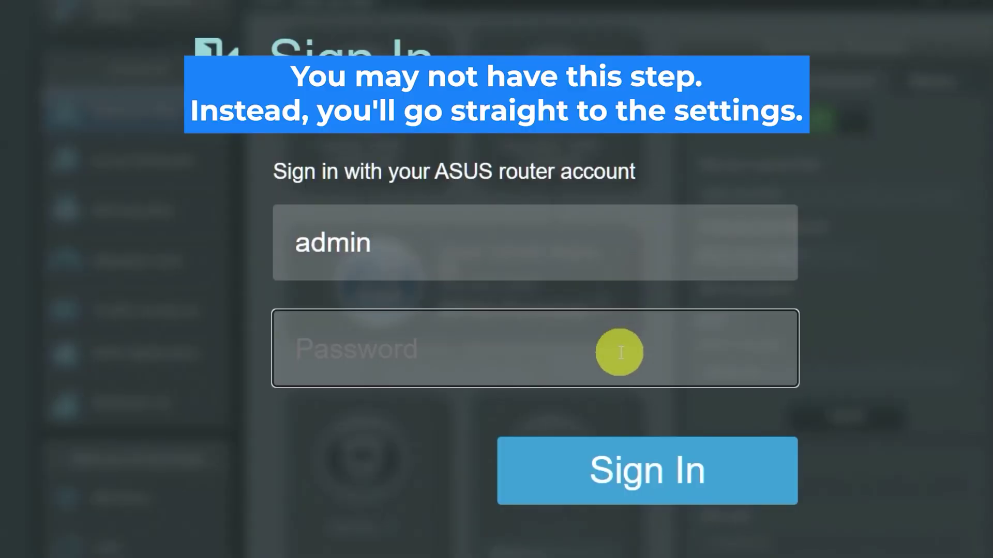
text(admin)
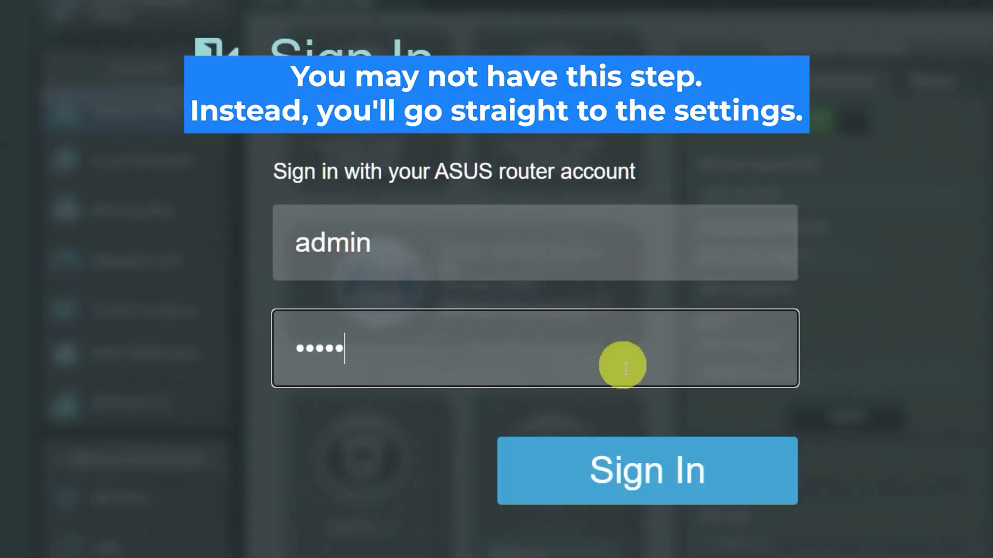
click(634, 468)
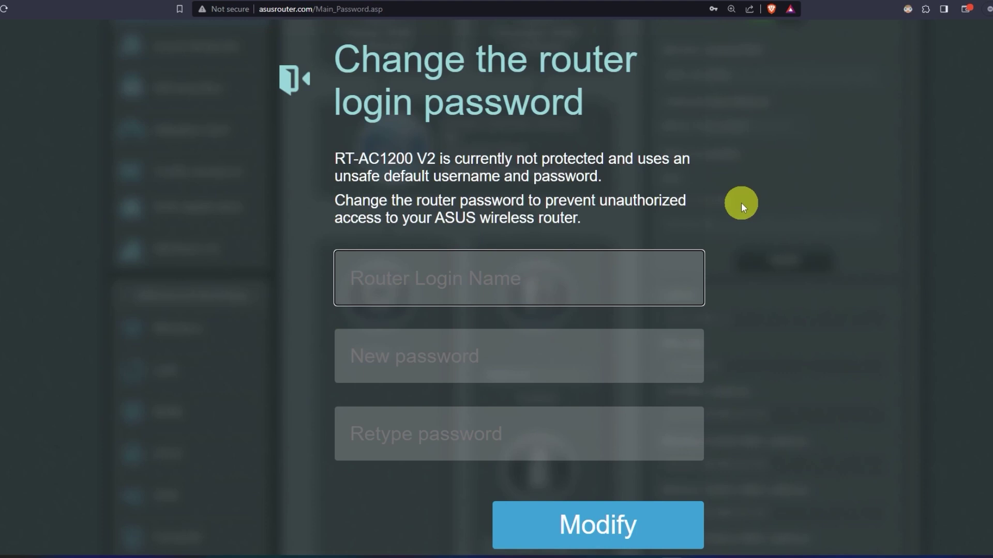
Change the router login name to asus with a new password entered twice, and save.
text(asus)
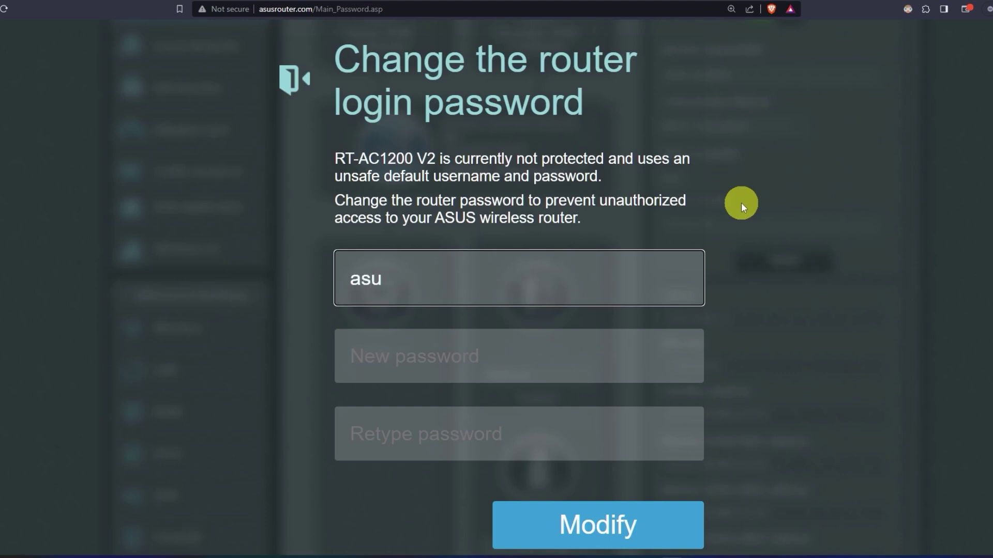
click(540, 354)
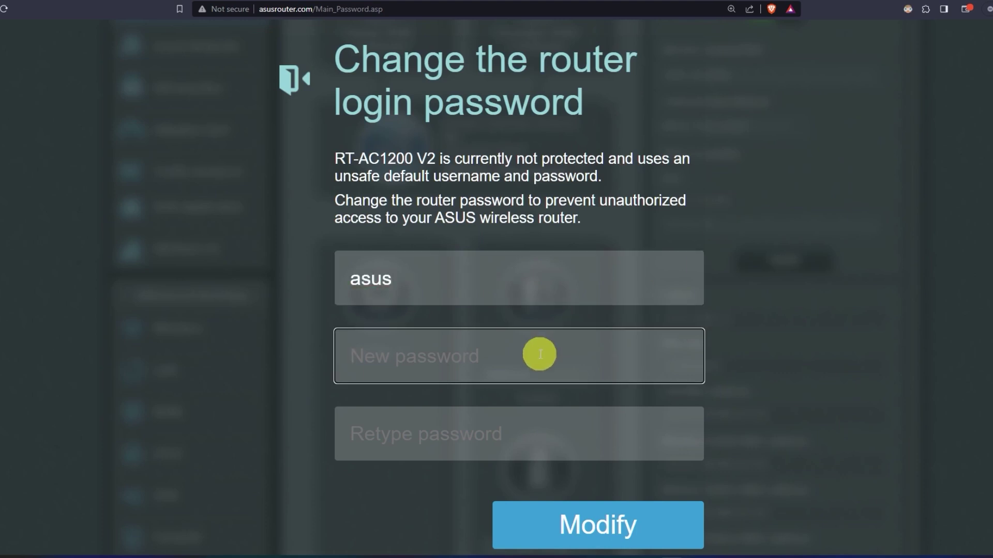
text(••••••••••)
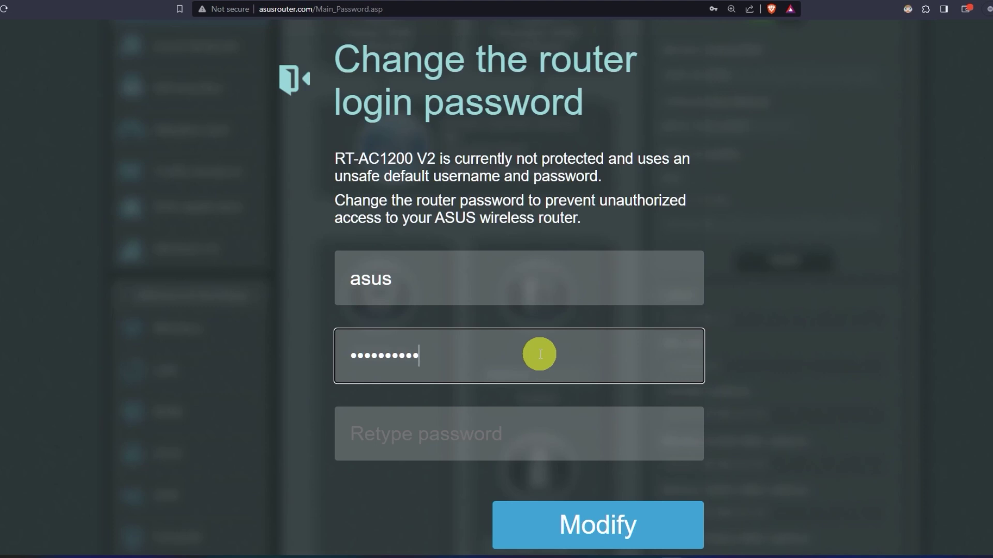
click(544, 426)
text(••••)
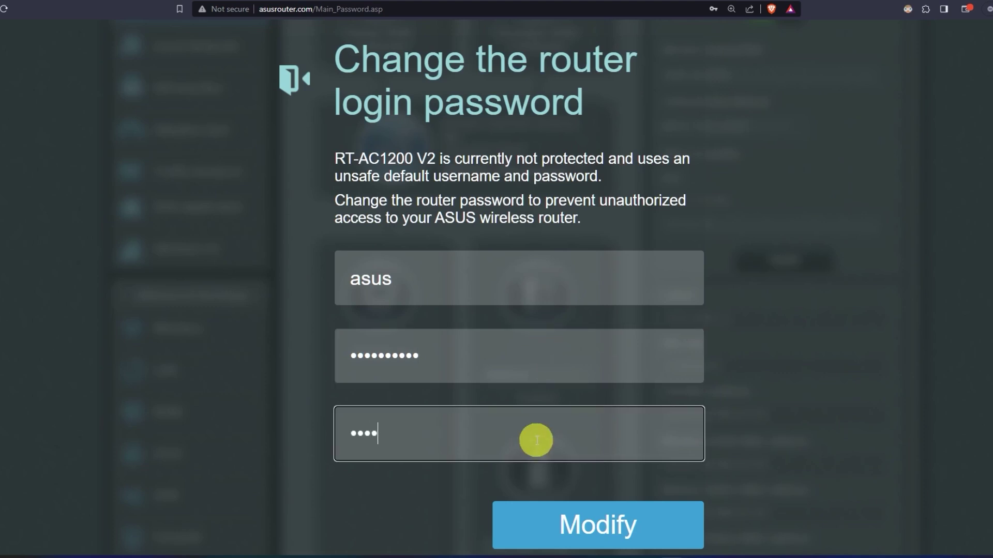
text(••••••)
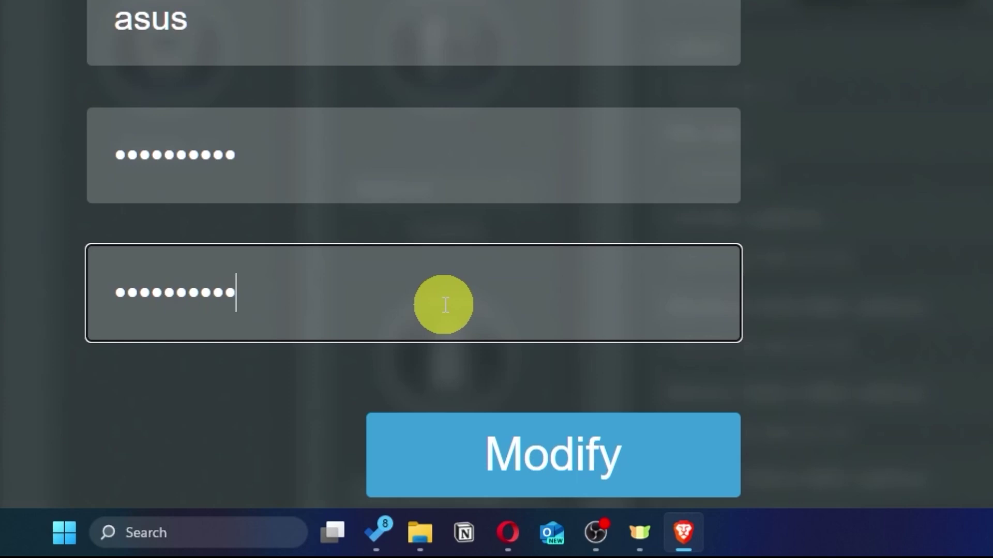
click(635, 466)
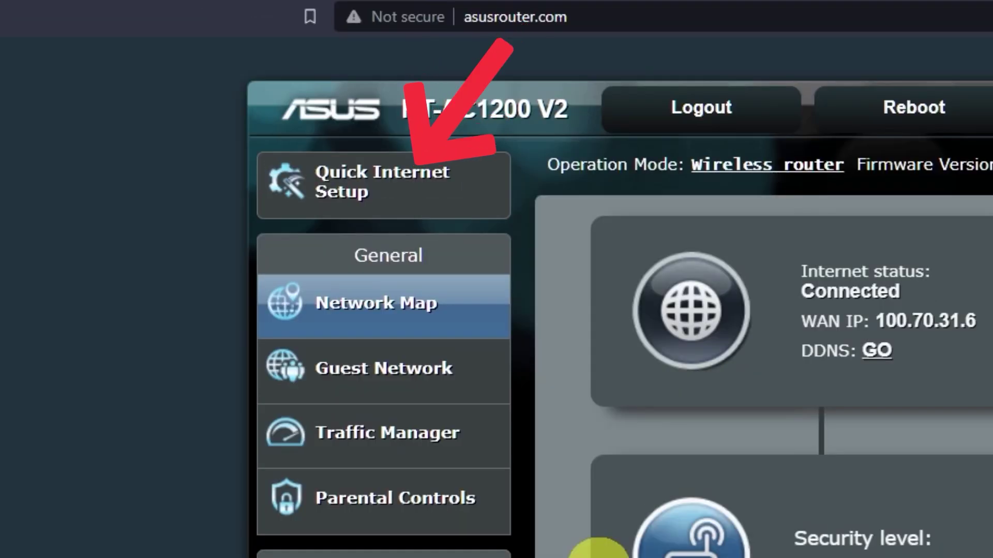
Launch Quick Internet Setup from the Network Map's left panel.
click(437, 205)
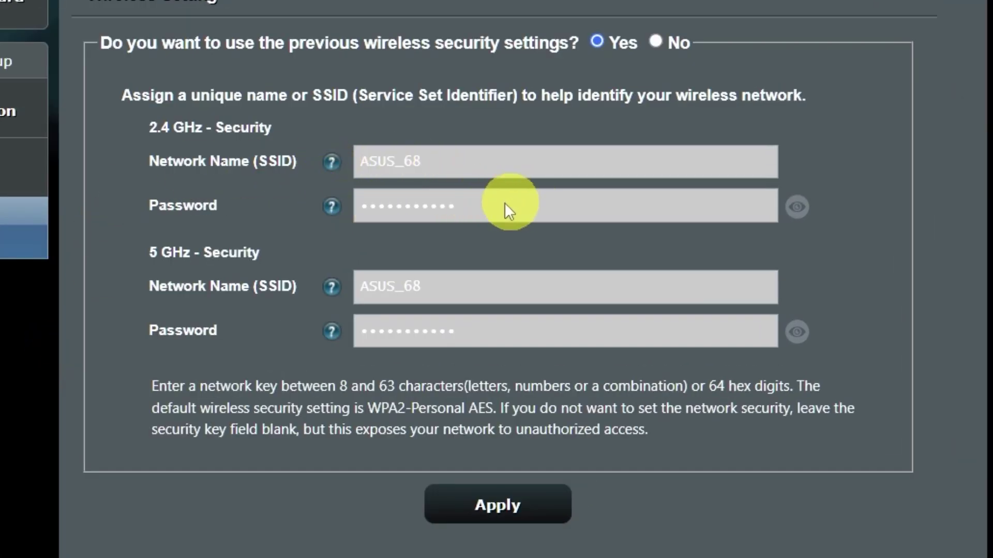
Drop the previous wireless security settings and enter a new ASUS_68 Wi-Fi password.
click(797, 332)
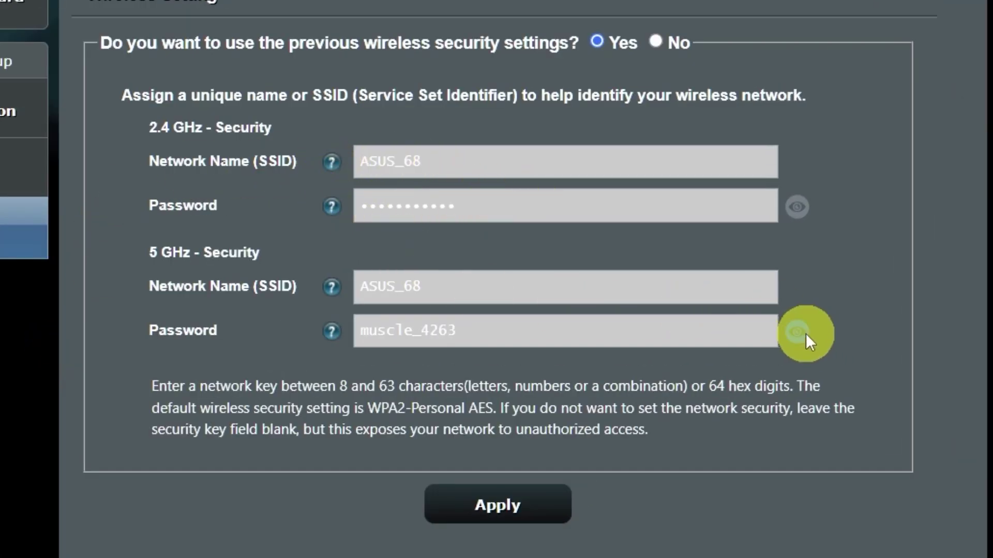
click(792, 216)
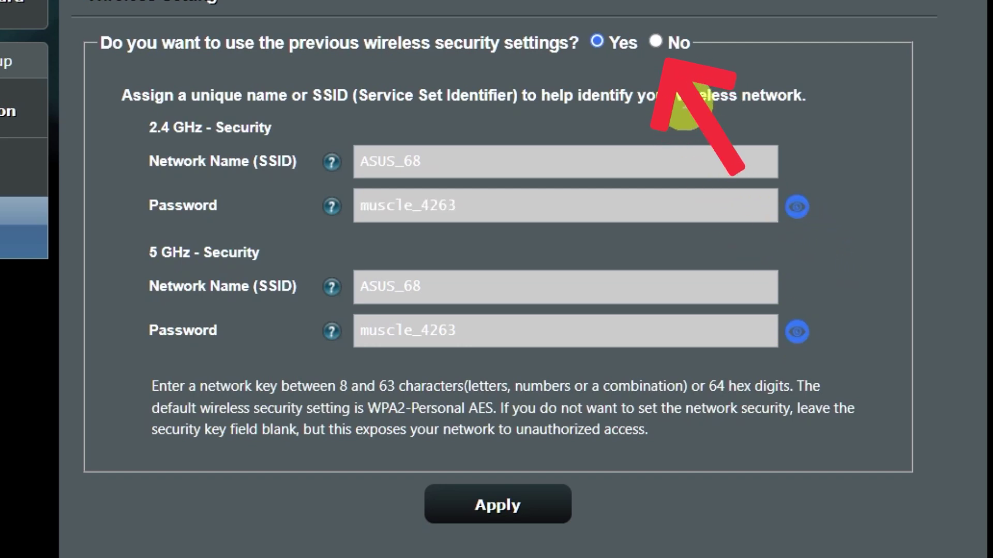
click(658, 42)
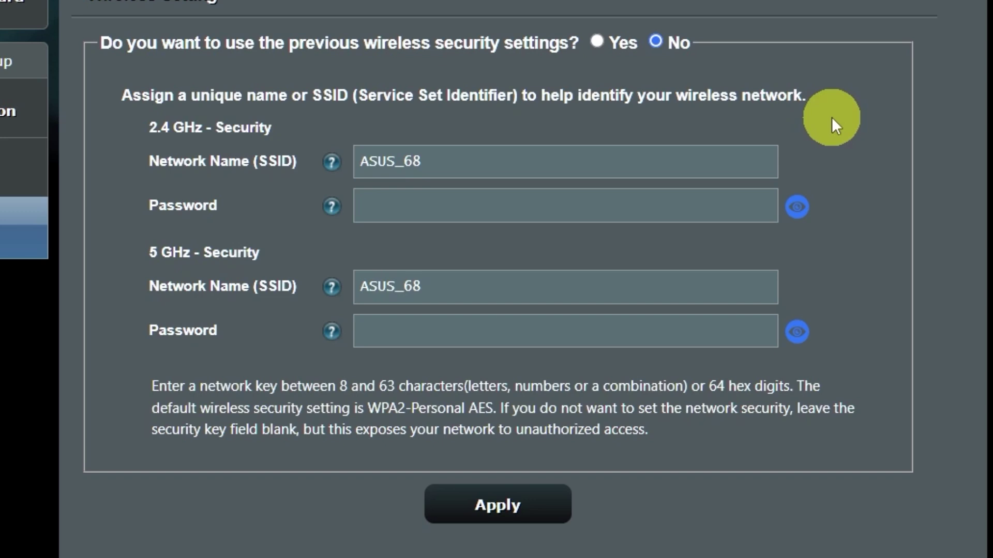
click(591, 209)
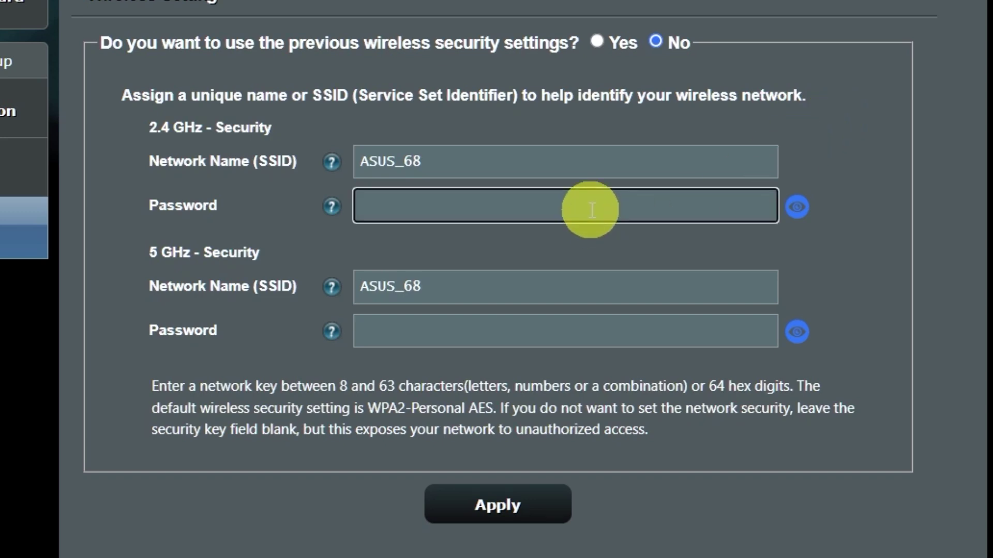
text(123456)
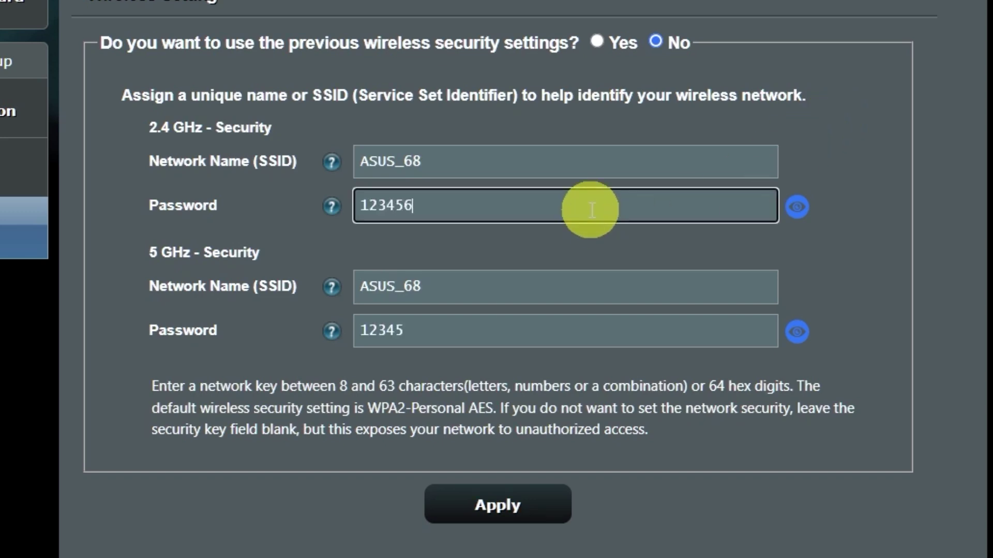
text(789)
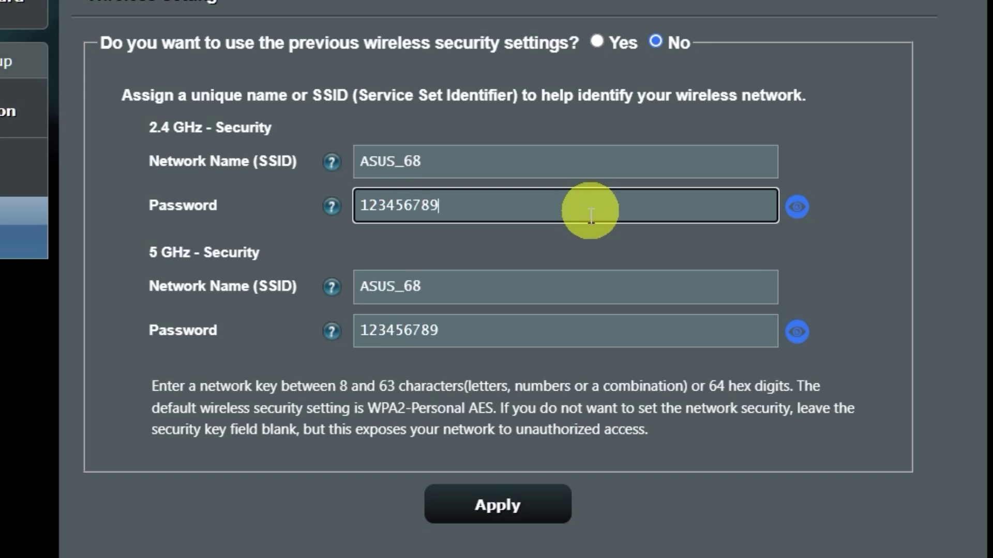
Apply the wireless settings, accept the weak-password warning, and complete the wizard.
click(520, 506)
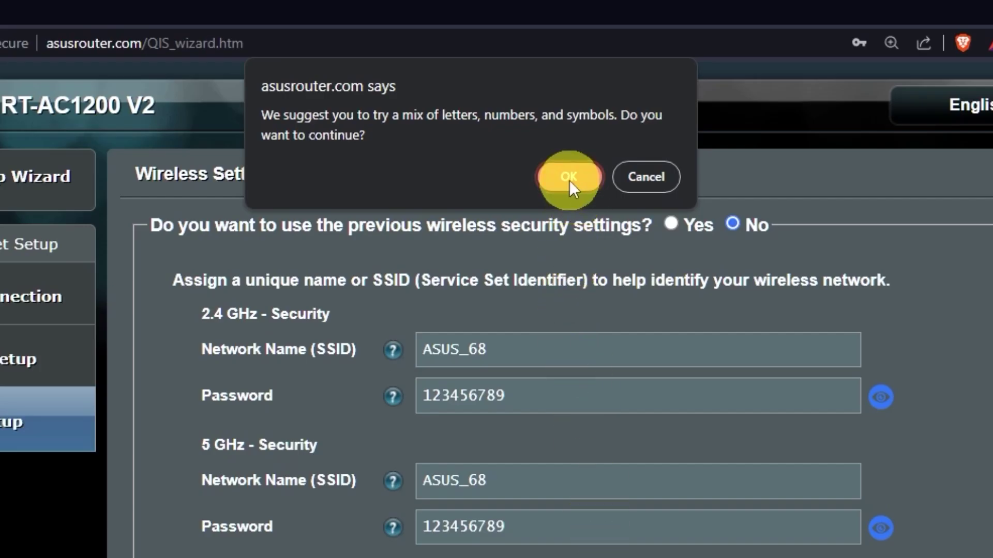
click(586, 178)
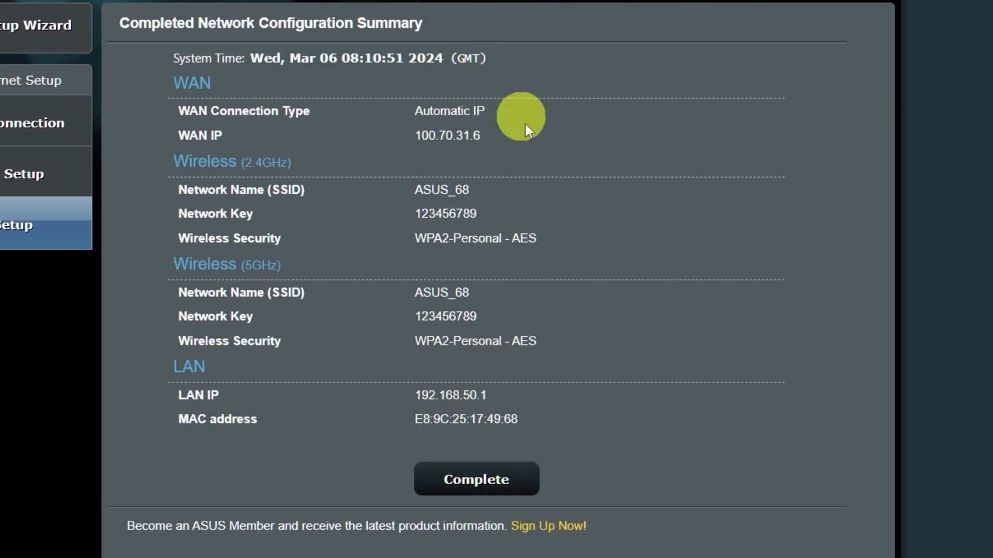
click(500, 479)
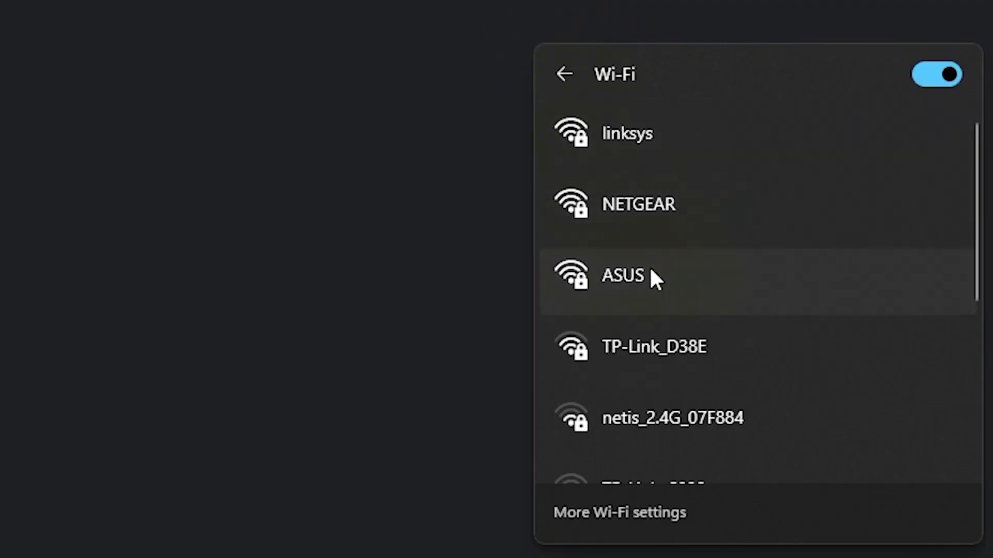
Connect the laptop to the ASUS Wi-Fi network using its security key.
click(650, 277)
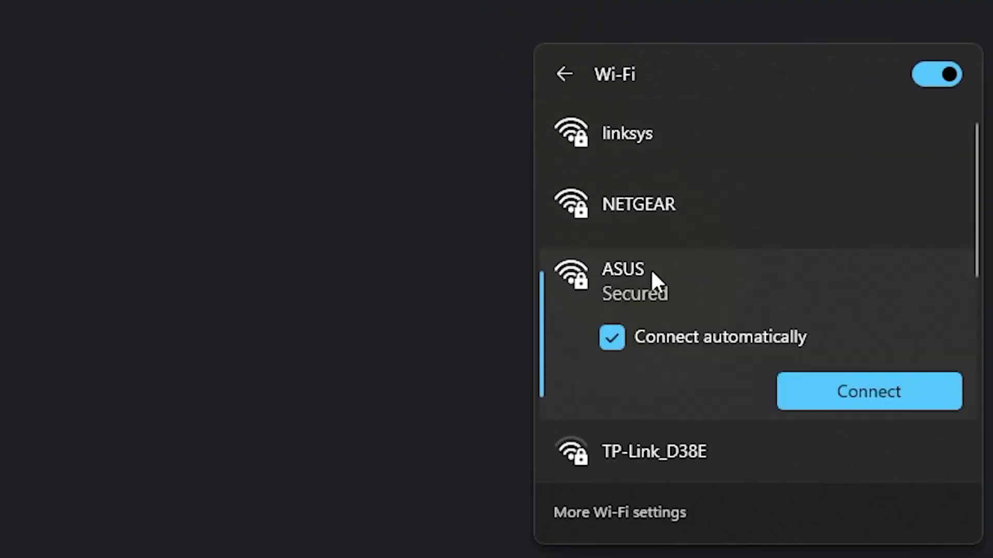
click(829, 389)
text(••••)
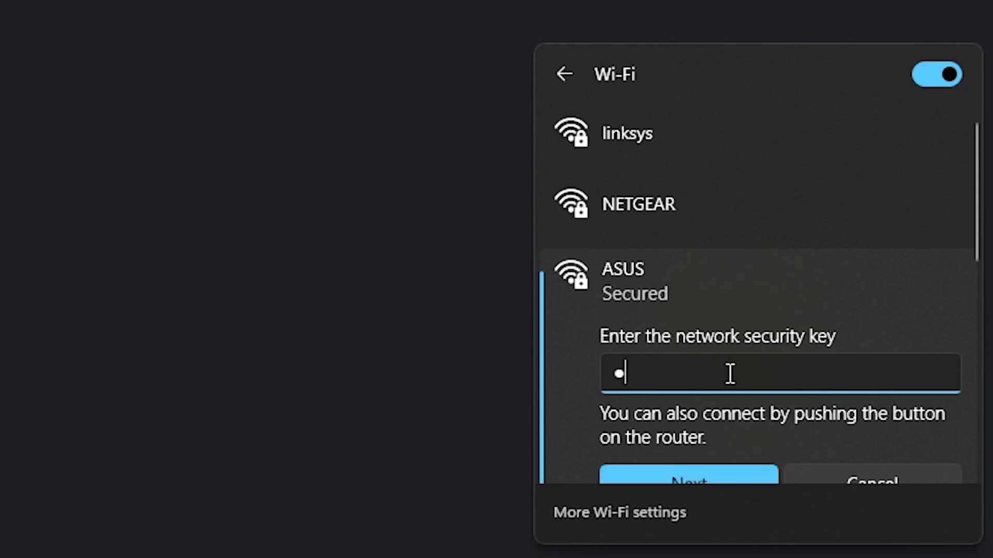
text(•••••)
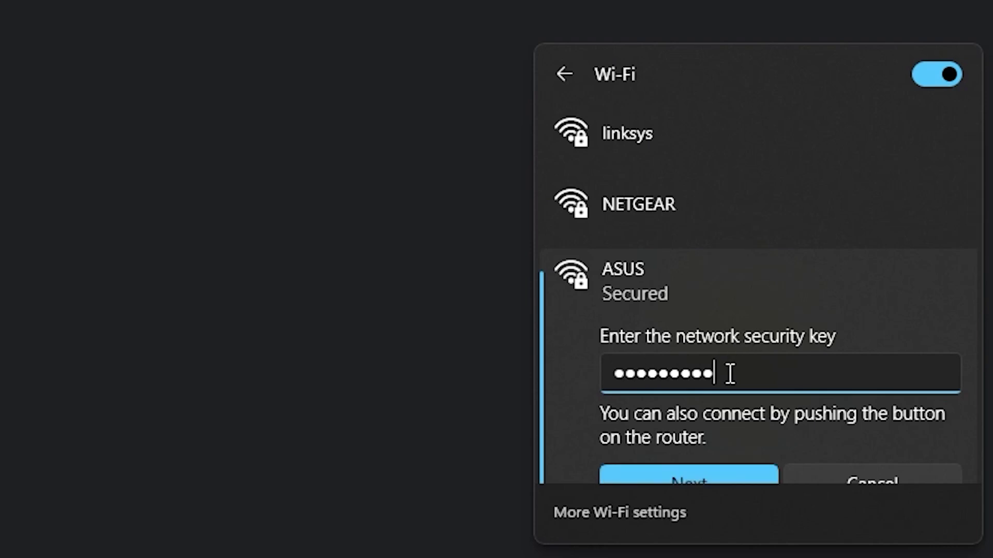
click(706, 474)
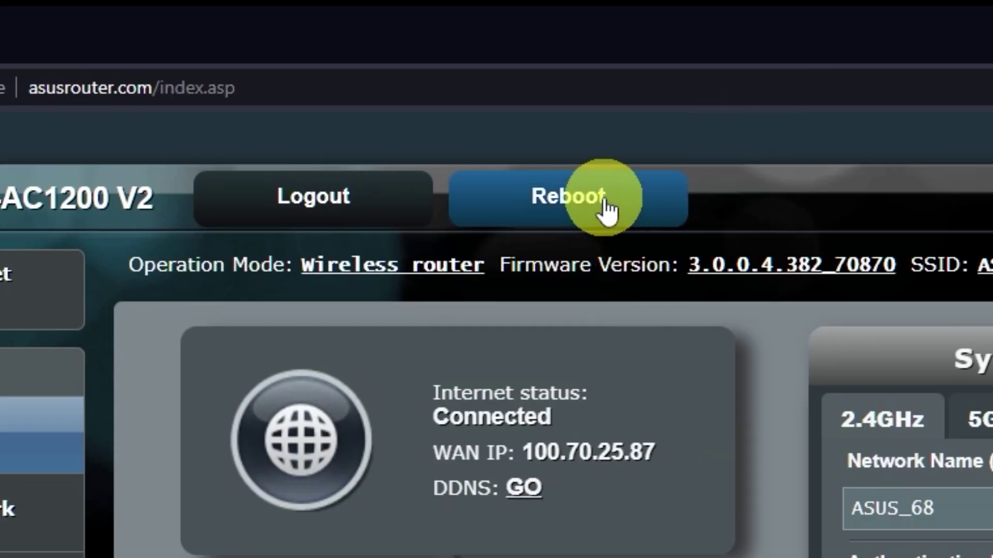
Reboot the router and confirm the restart.
click(606, 209)
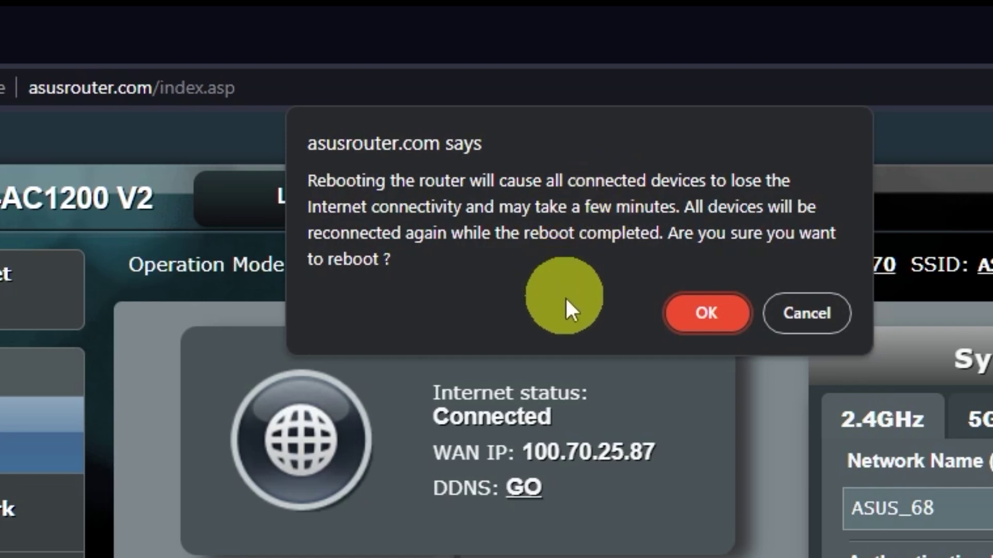
click(710, 316)
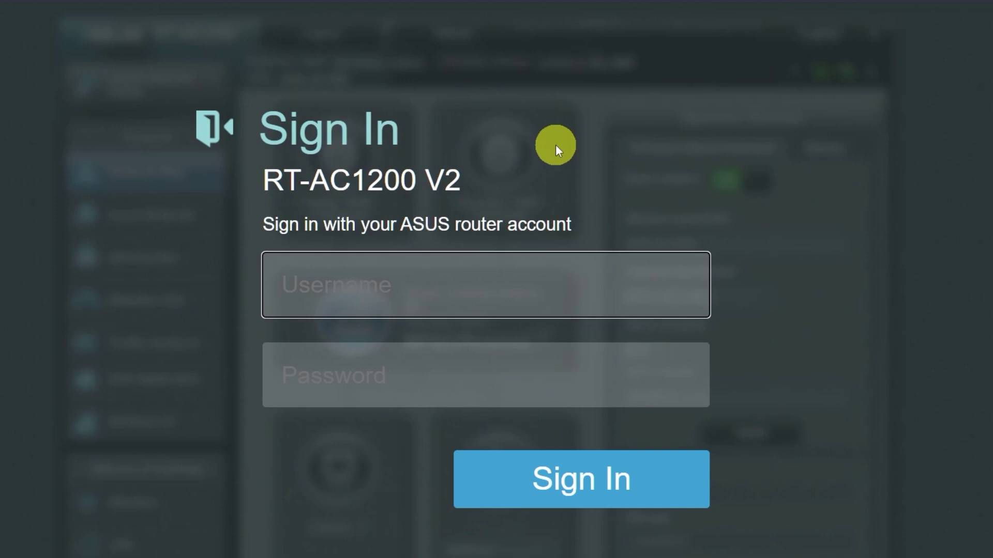
Open a new Brave tab and search 'gg' to test the internet connection.
click(264, 13)
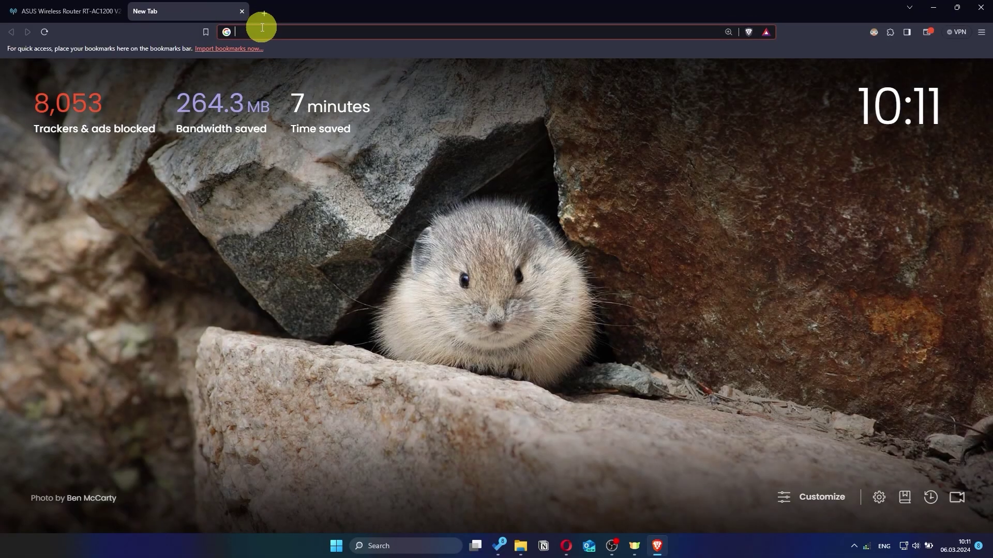
text(gg)
key(Return)
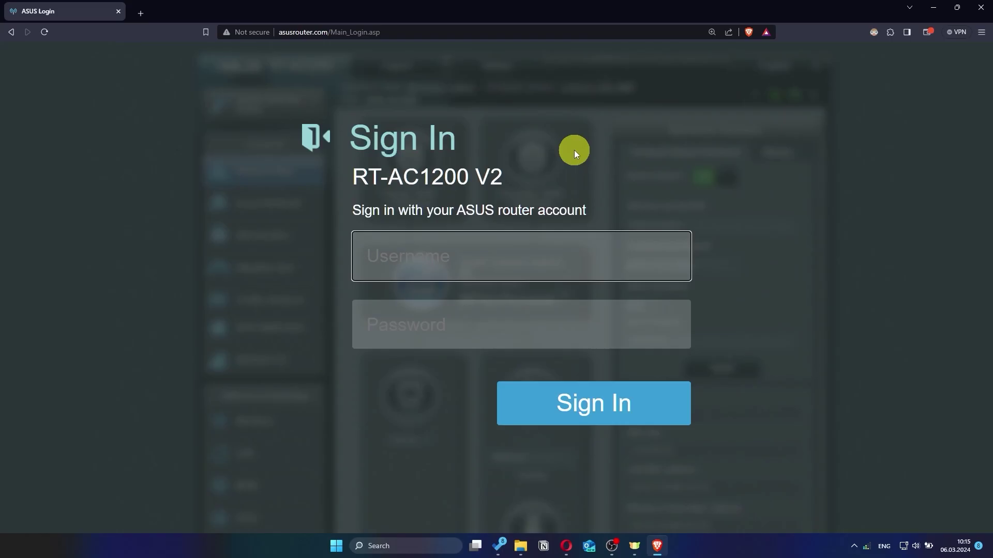
Sign in to the router as asus with the new password.
text(asu)
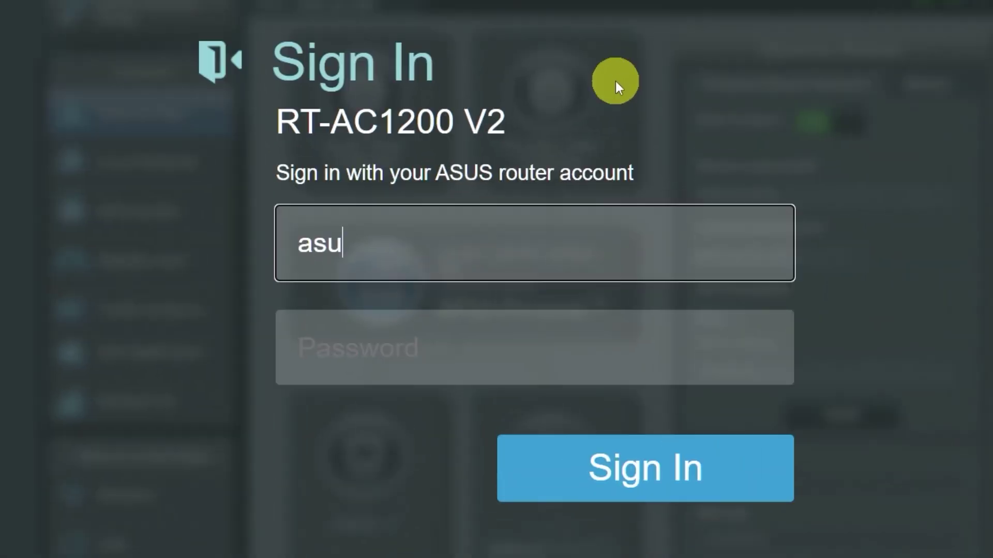
text(s)
click(516, 354)
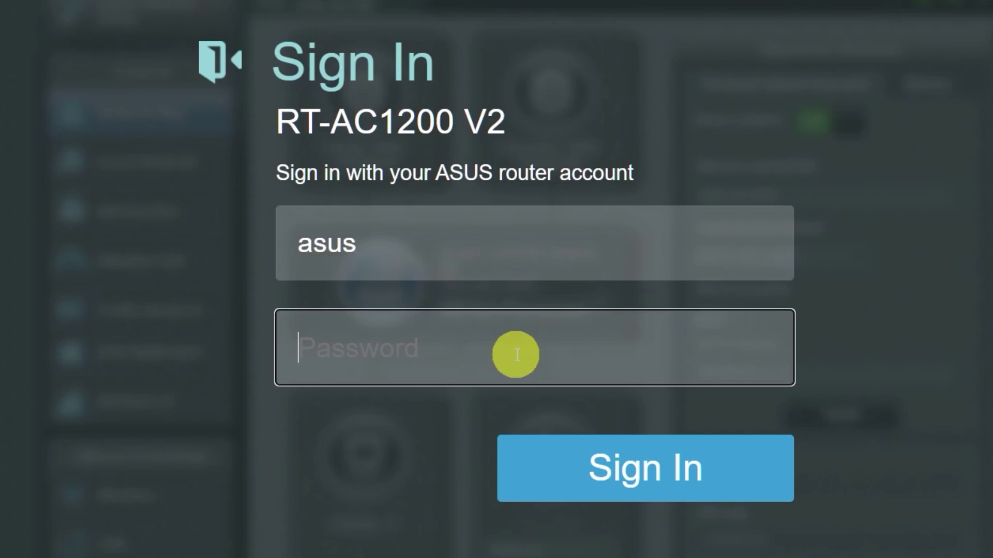
text(•)
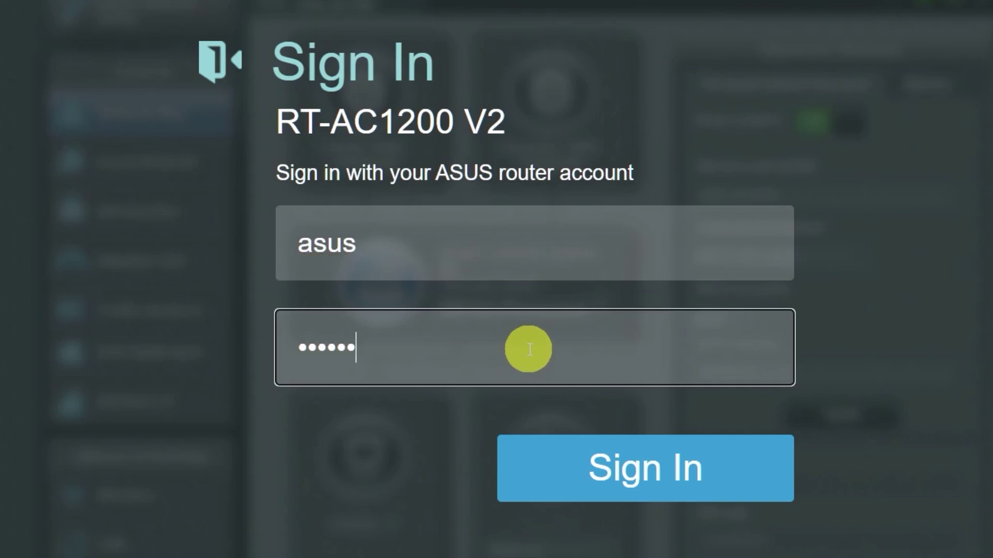
click(629, 468)
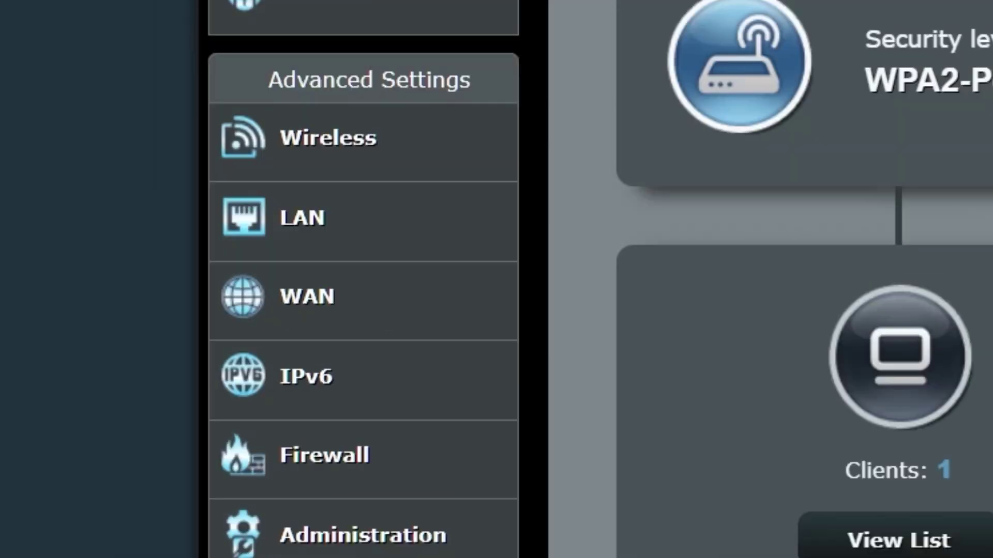
click(408, 302)
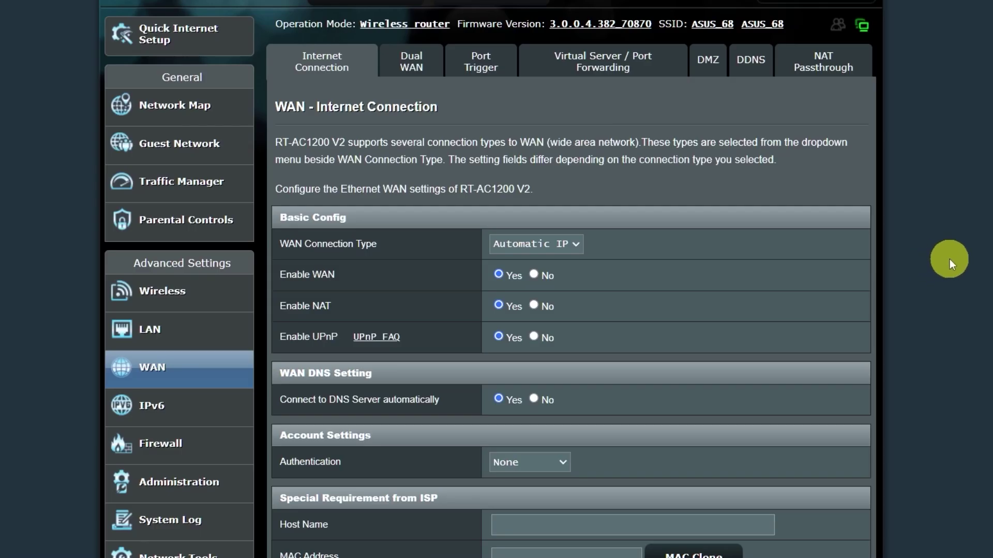
scroll(949, 259, down, 1)
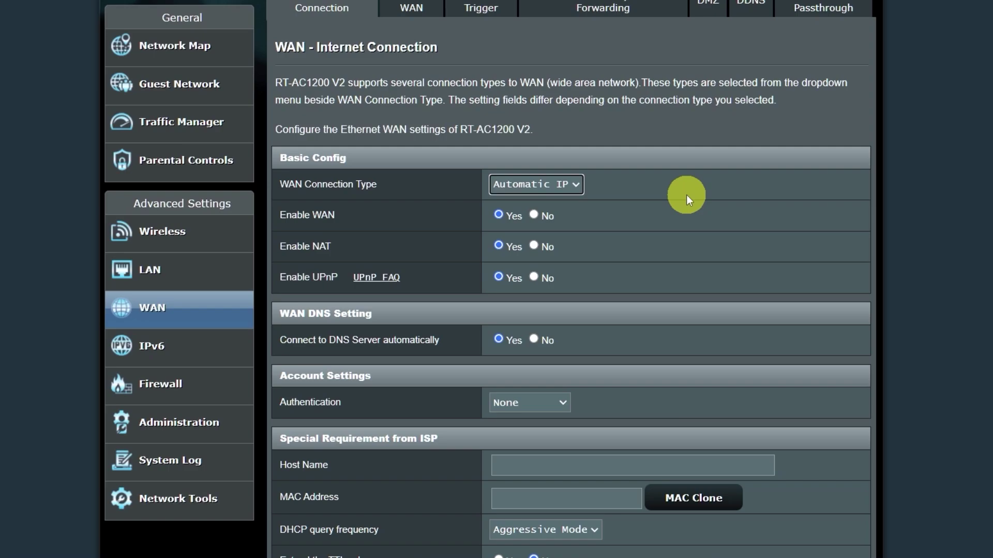
scroll(687, 194, down, 5)
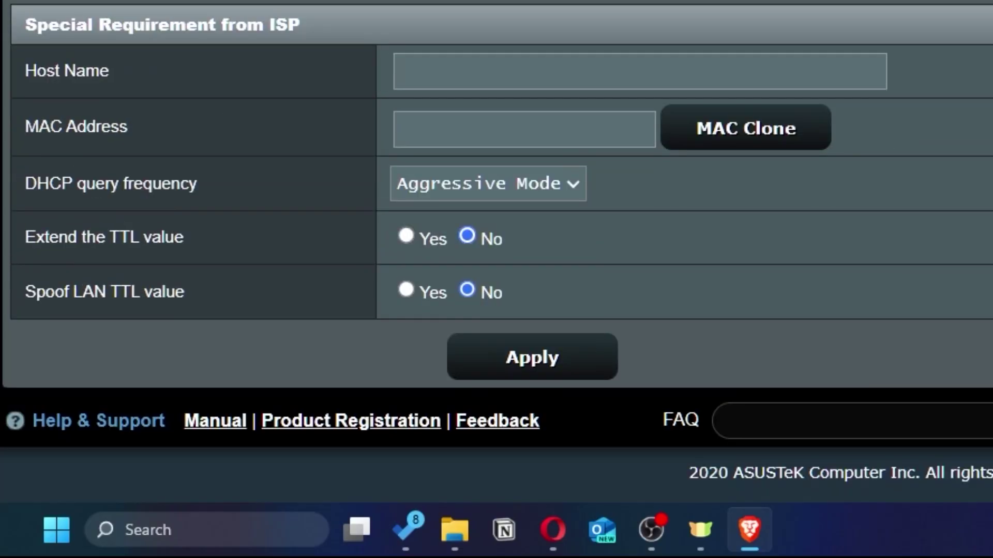
click(805, 146)
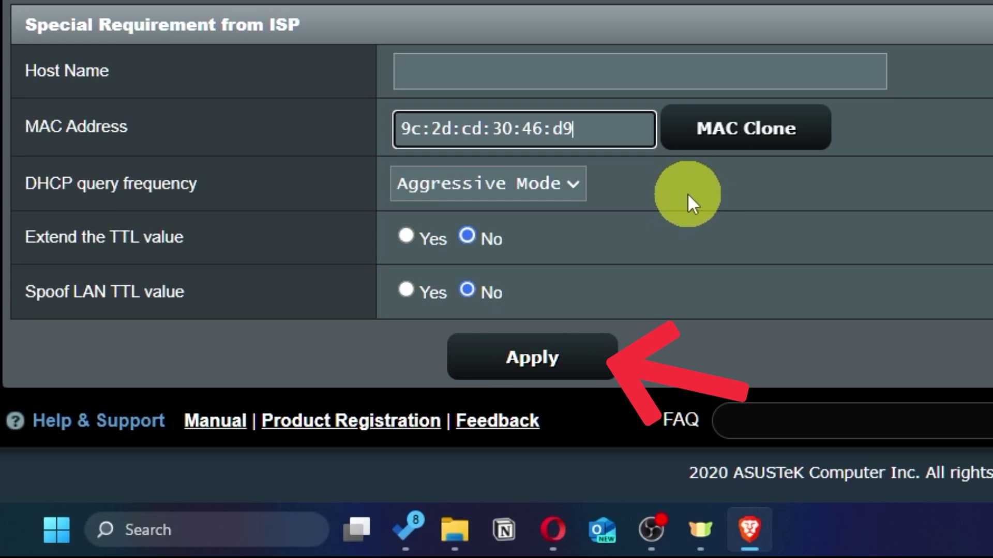
click(573, 366)
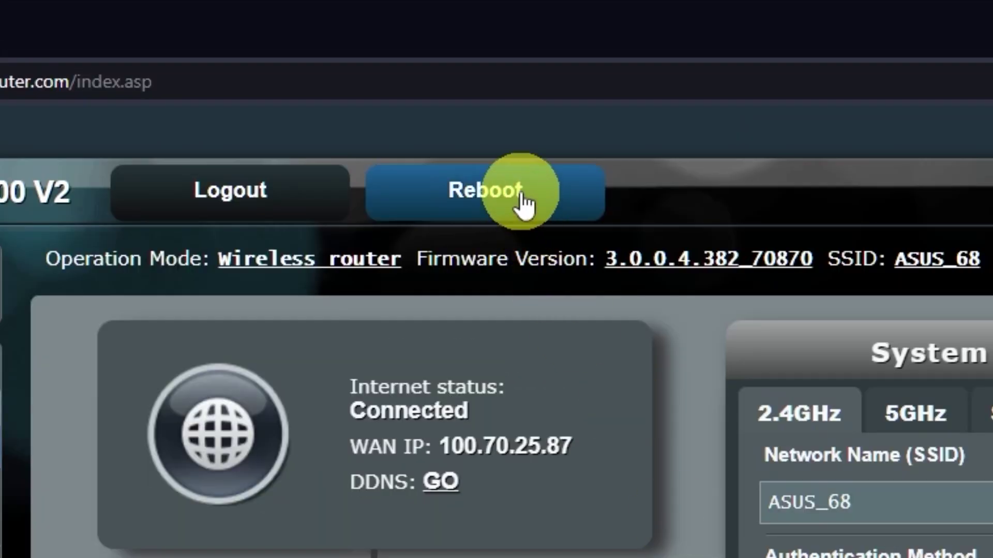
Reboot the router and confirm the restart to apply the cloned MAC address.
click(524, 194)
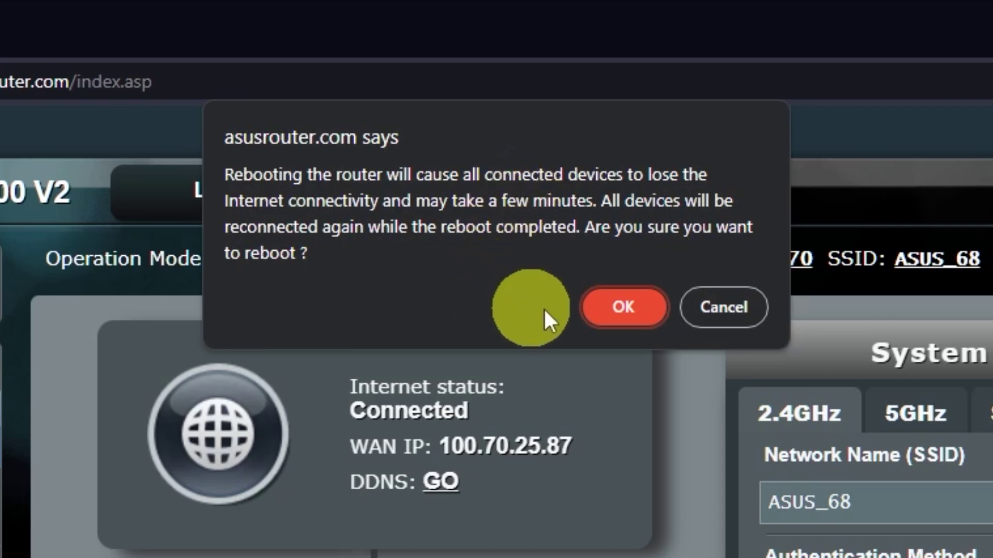
click(624, 307)
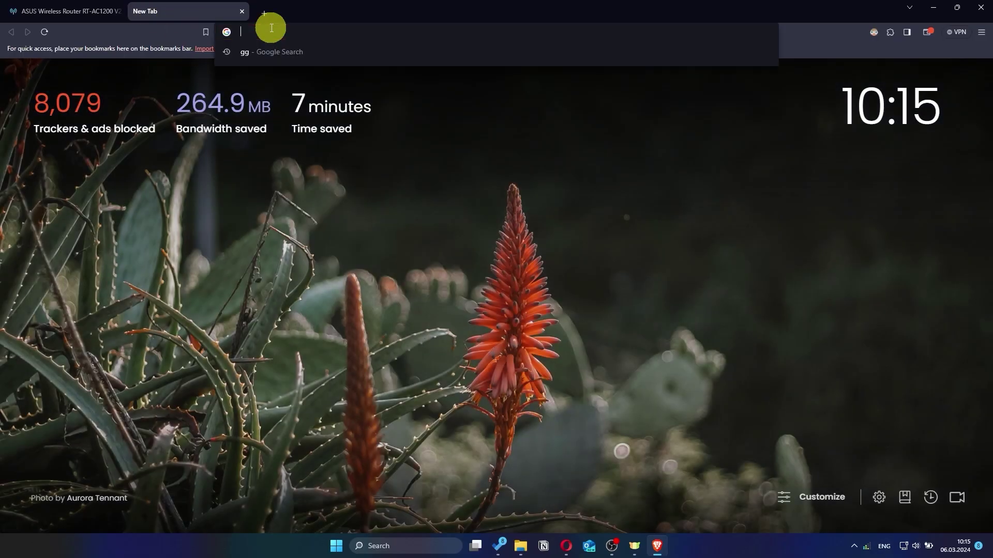
Search Google for 'gg' in the new tab to verify internet access.
text(gg)
key(Return)
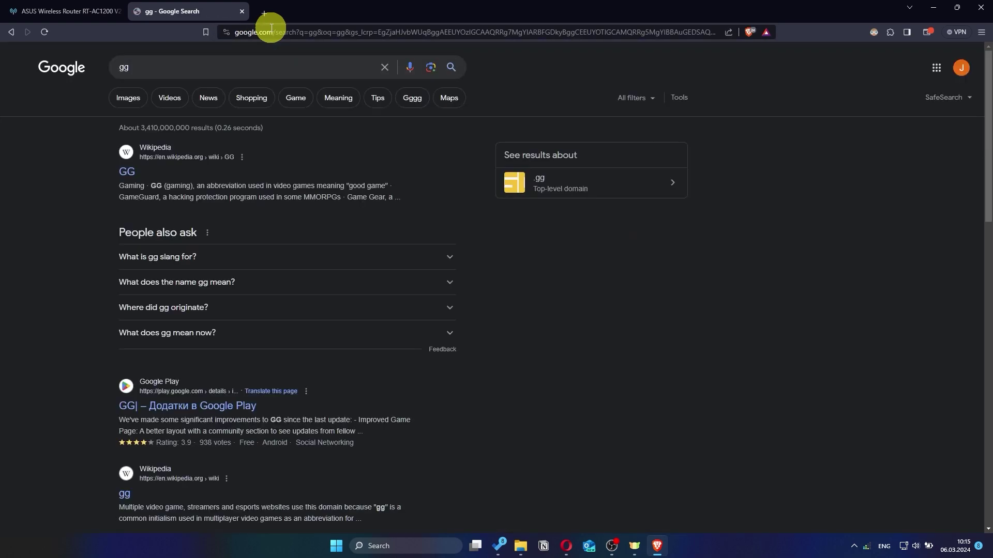